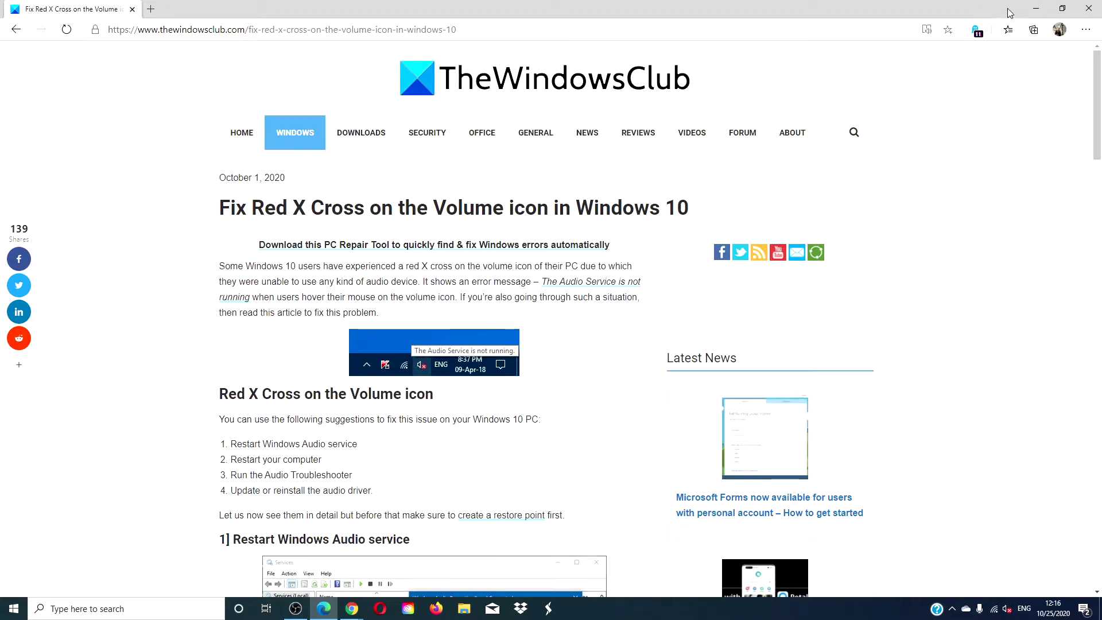
# Minimize the Edge browser to reveal the bare desktop.
pyautogui.click(1036, 9)
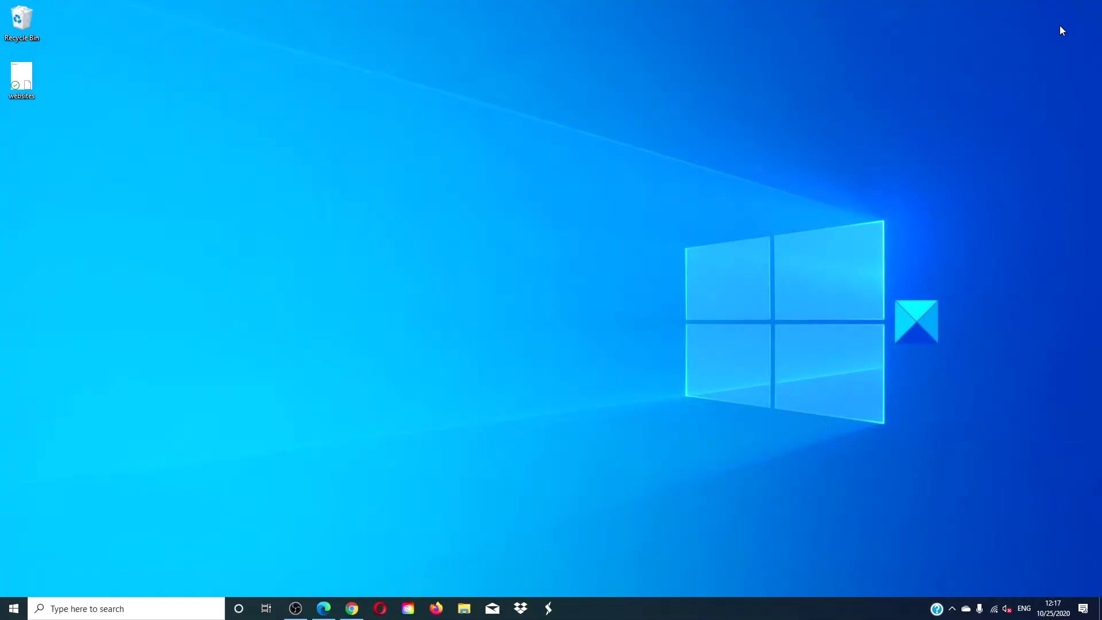
# Search 'tr' to open Troubleshoot settings and show the Additional troubleshooters list.
pyautogui.click(140, 615)
pyautogui.write('tr')
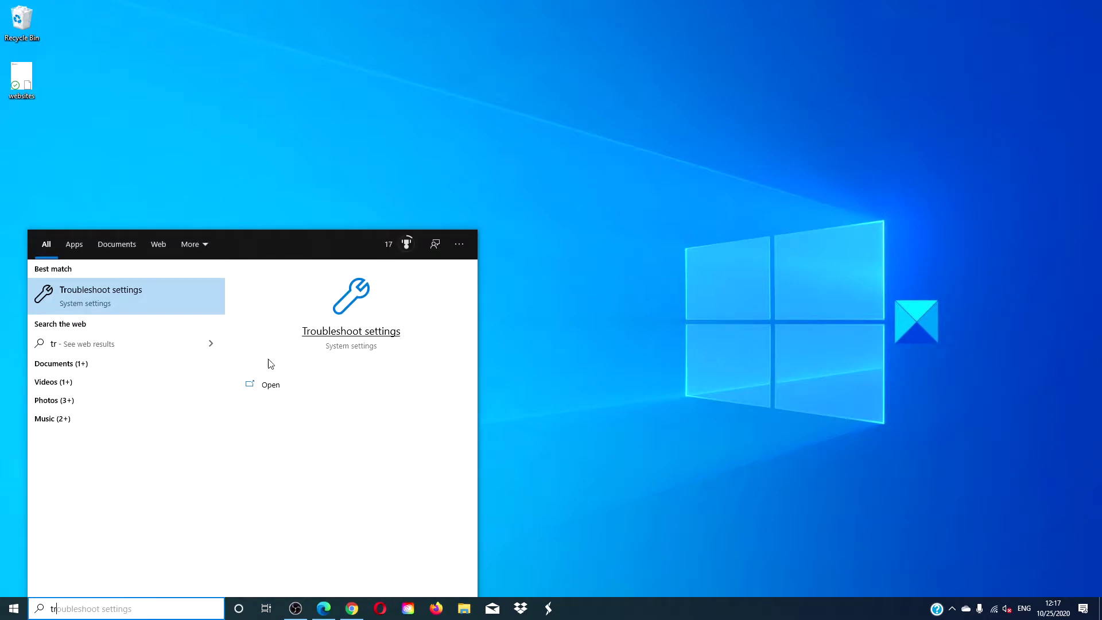
pyautogui.click(339, 342)
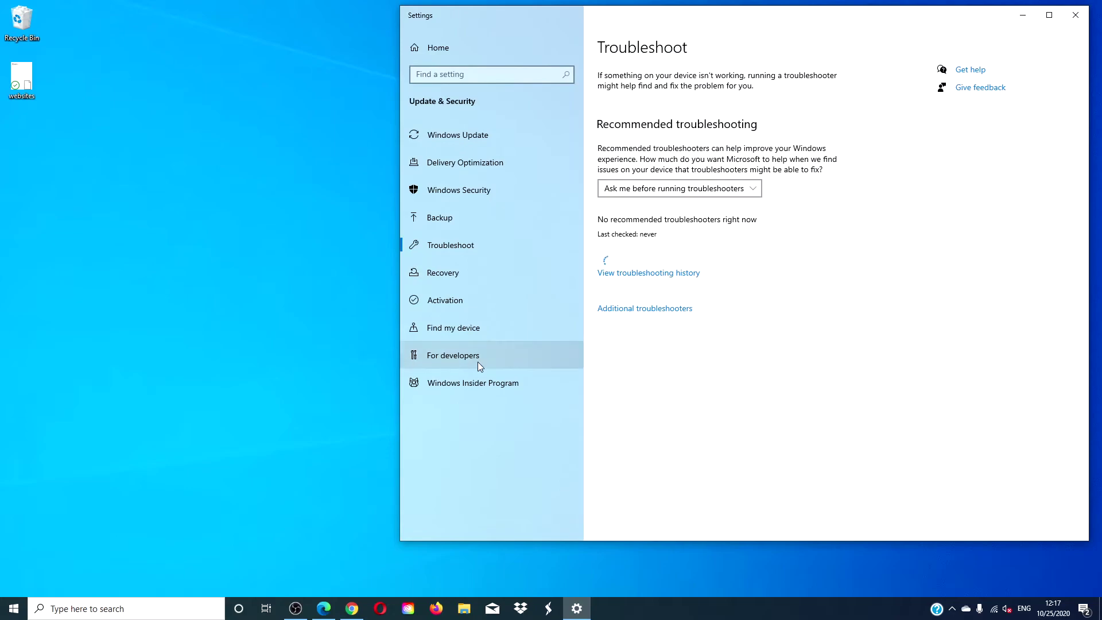
pyautogui.click(610, 309)
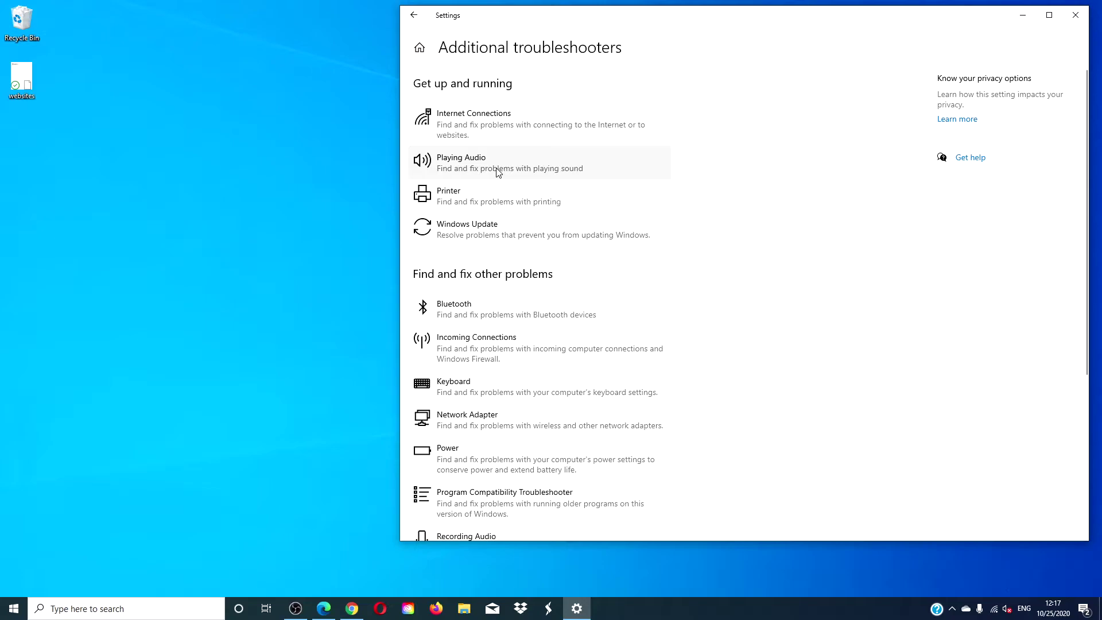
# Run the Playing Audio troubleshooter on Realtek HD Audio 2nd output and open its audio enhancements.
pyautogui.click(498, 173)
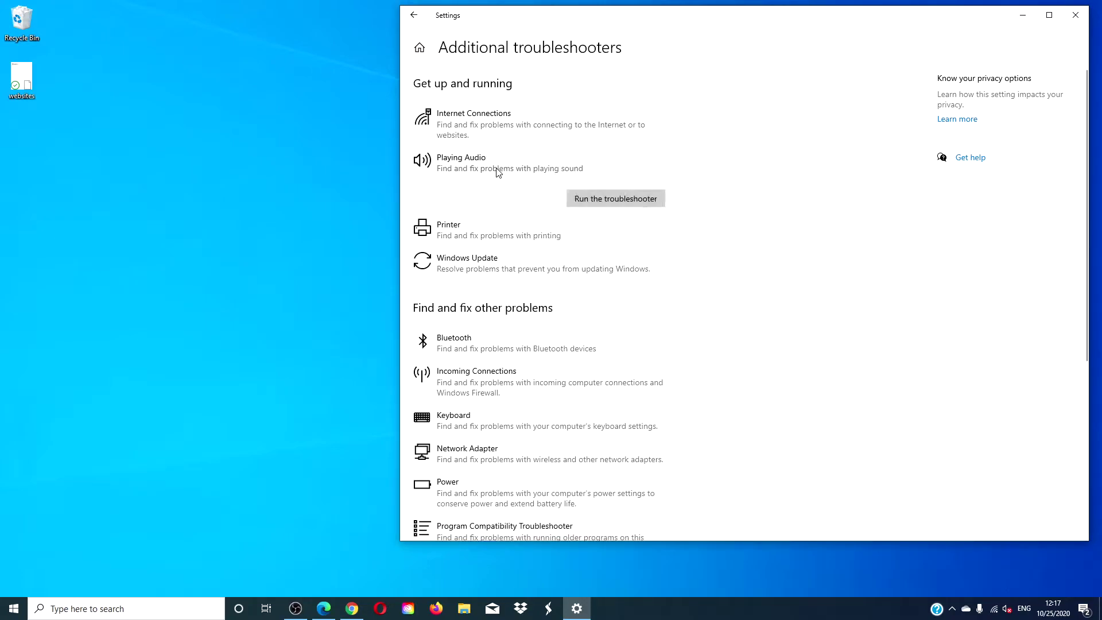
pyautogui.click(584, 201)
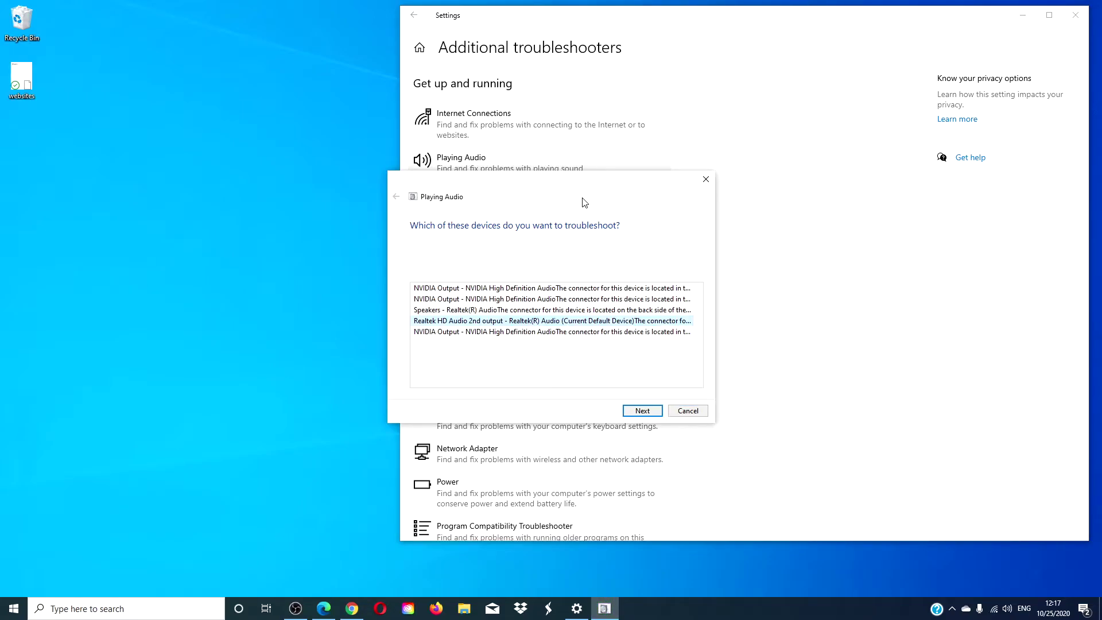
pyautogui.click(643, 411)
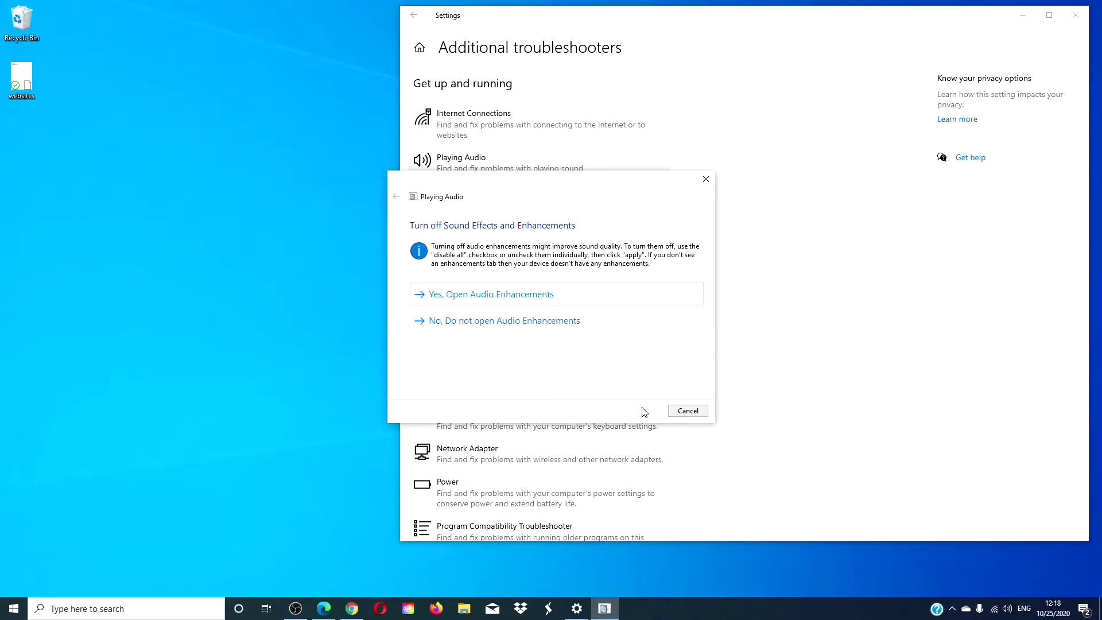
pyautogui.click(527, 296)
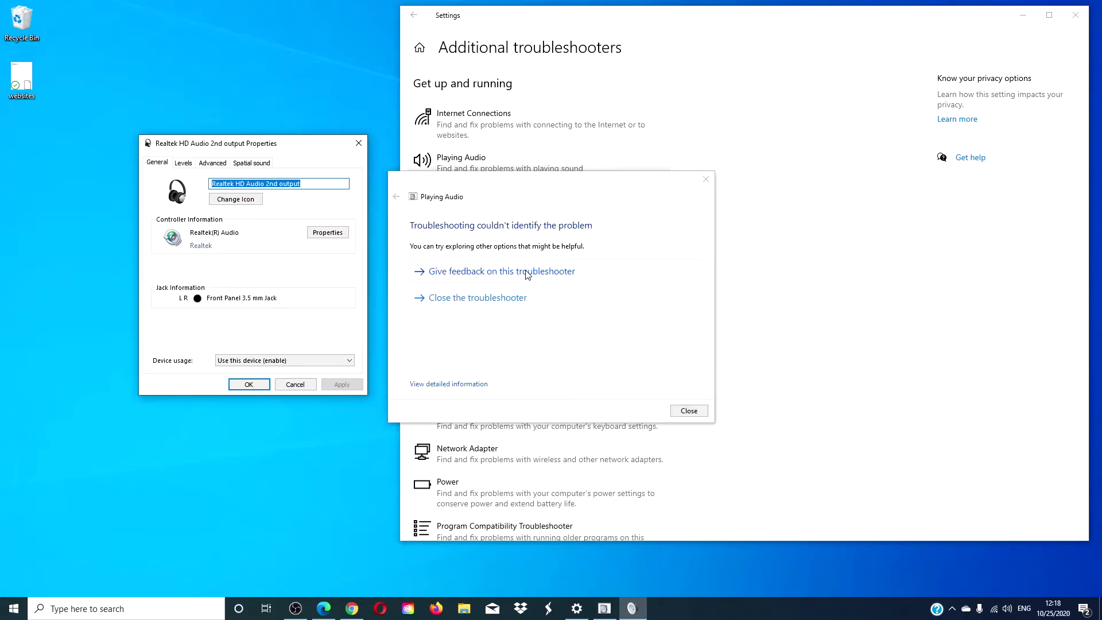
# Close the Realtek output properties, the finished troubleshooter and Settings.
pyautogui.click(358, 143)
pyautogui.click(706, 179)
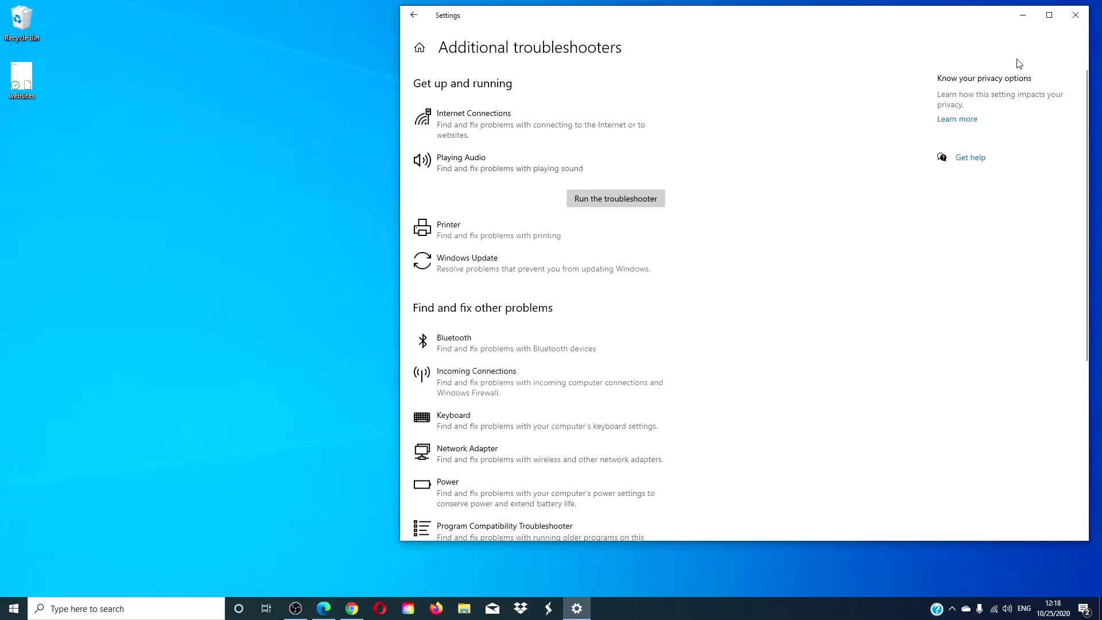
pyautogui.click(1082, 19)
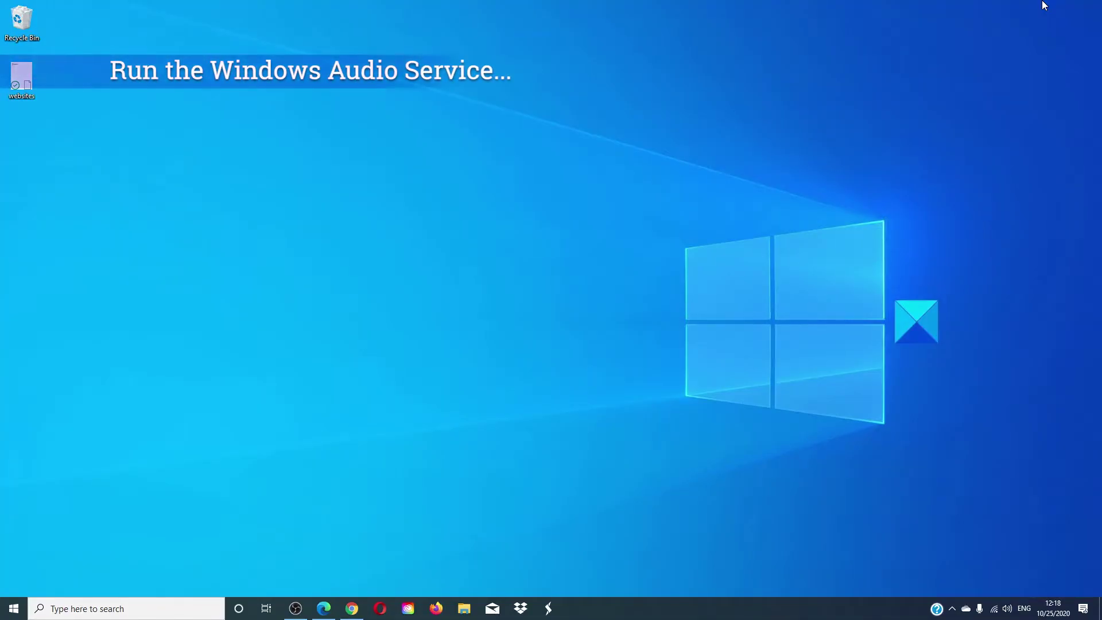
# Open Services through a 'service' search, select the Windows Audio service and maximize the window.
pyautogui.click(79, 600)
pyautogui.write('s')
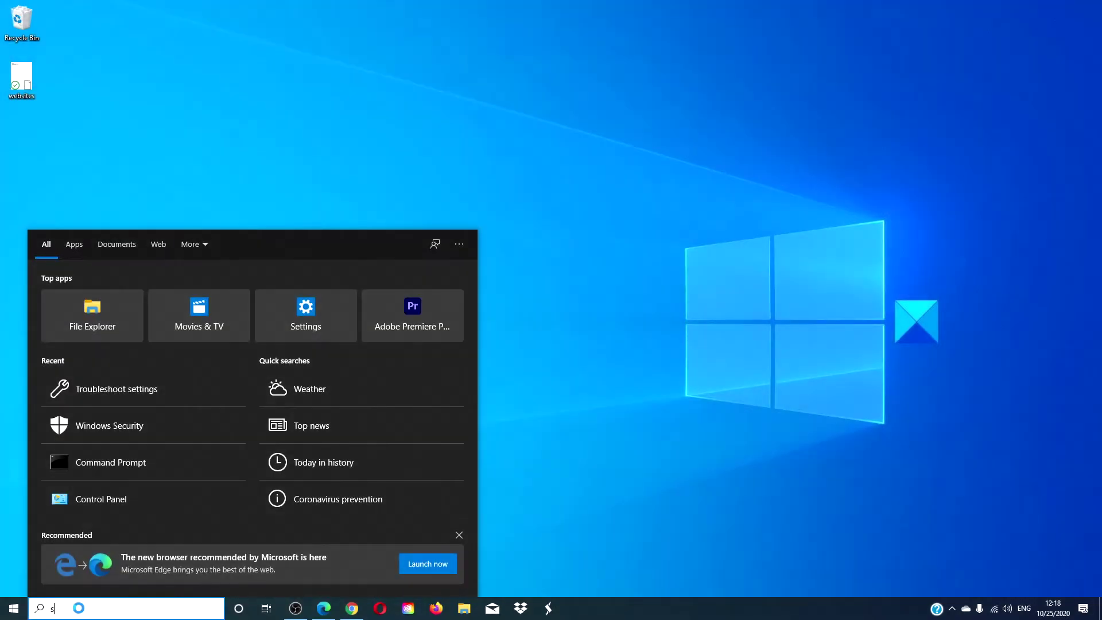
pyautogui.write('ervice')
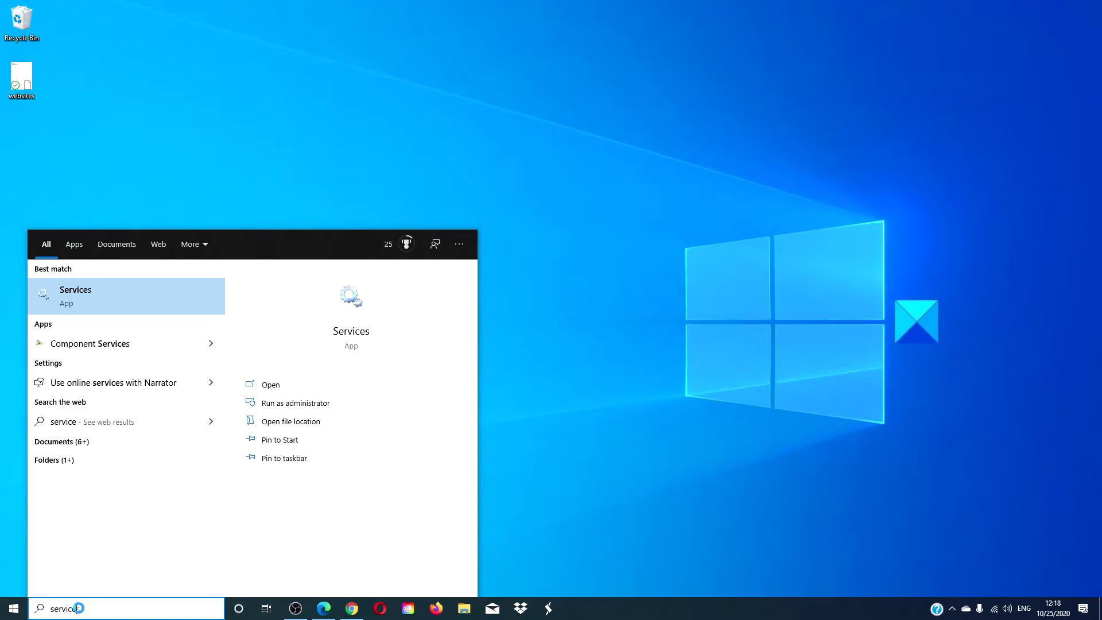
pyautogui.press('Return')
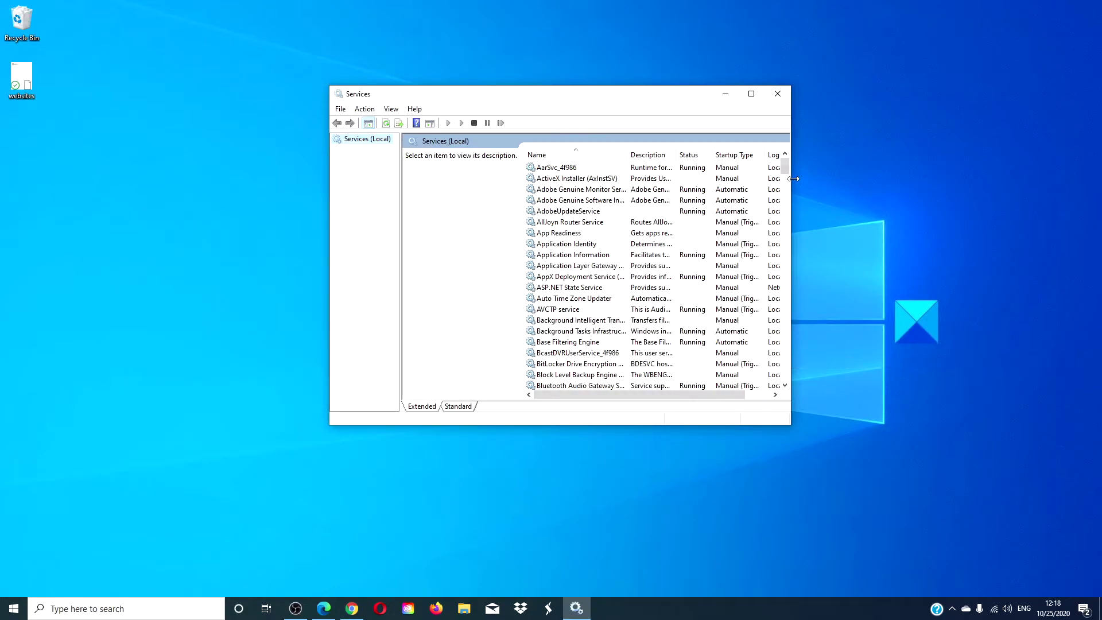
pyautogui.moveTo(786, 164); pyautogui.dragTo(793, 345)
pyautogui.click(569, 200)
pyautogui.press('super+Up')
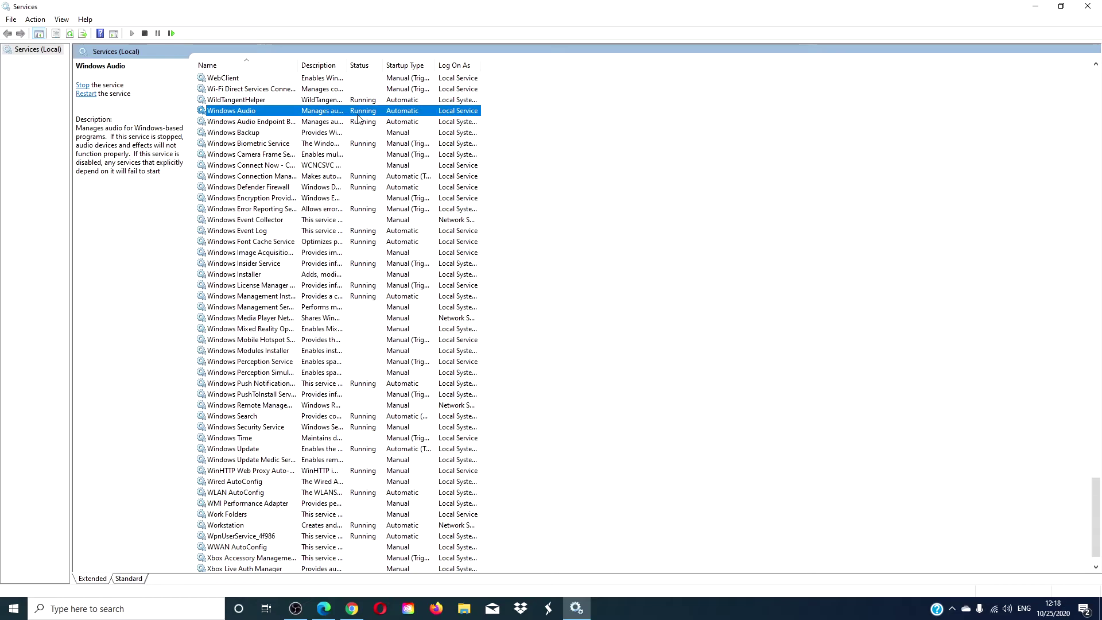
# Stop Windows Audio, agreeing to also stop its dependent Realtek Audio Universal Service.
pyautogui.rightClick(338, 115)
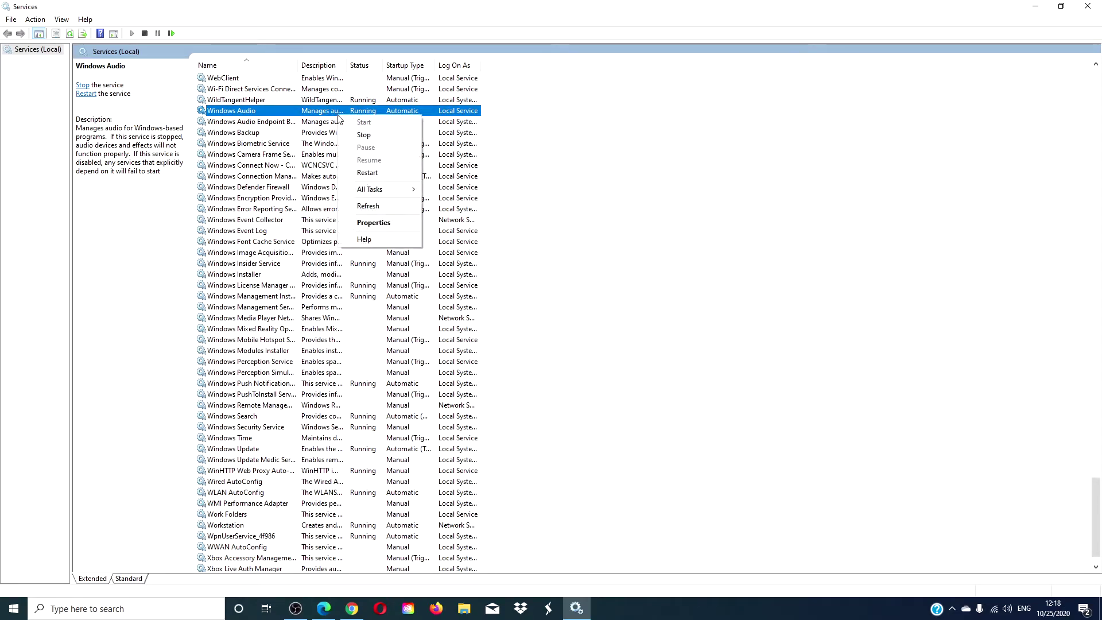
pyautogui.click(360, 136)
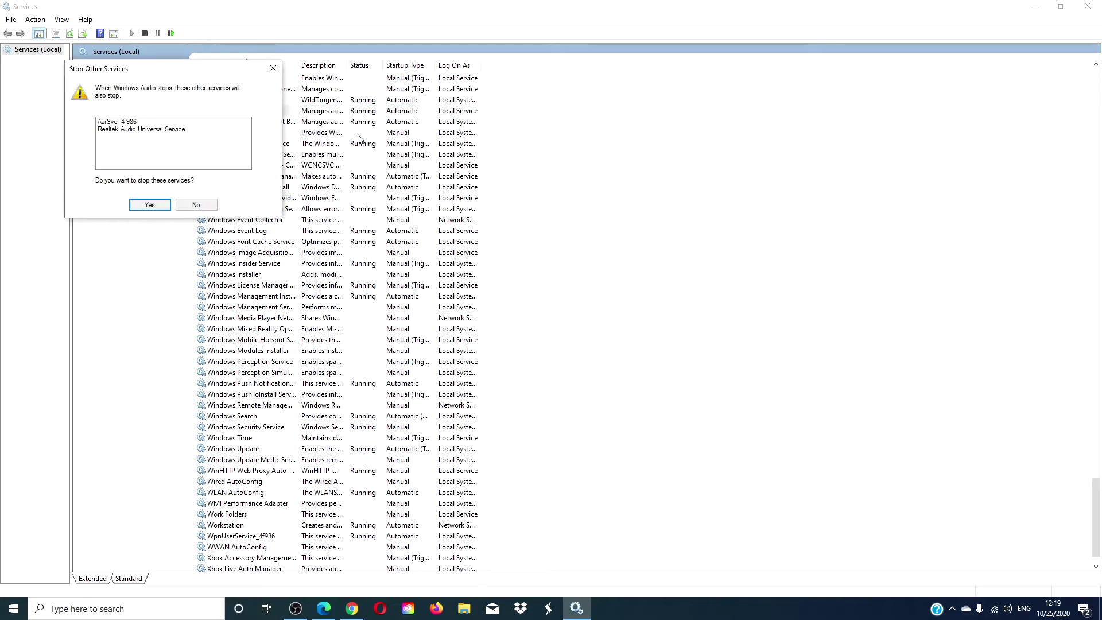
pyautogui.click(149, 205)
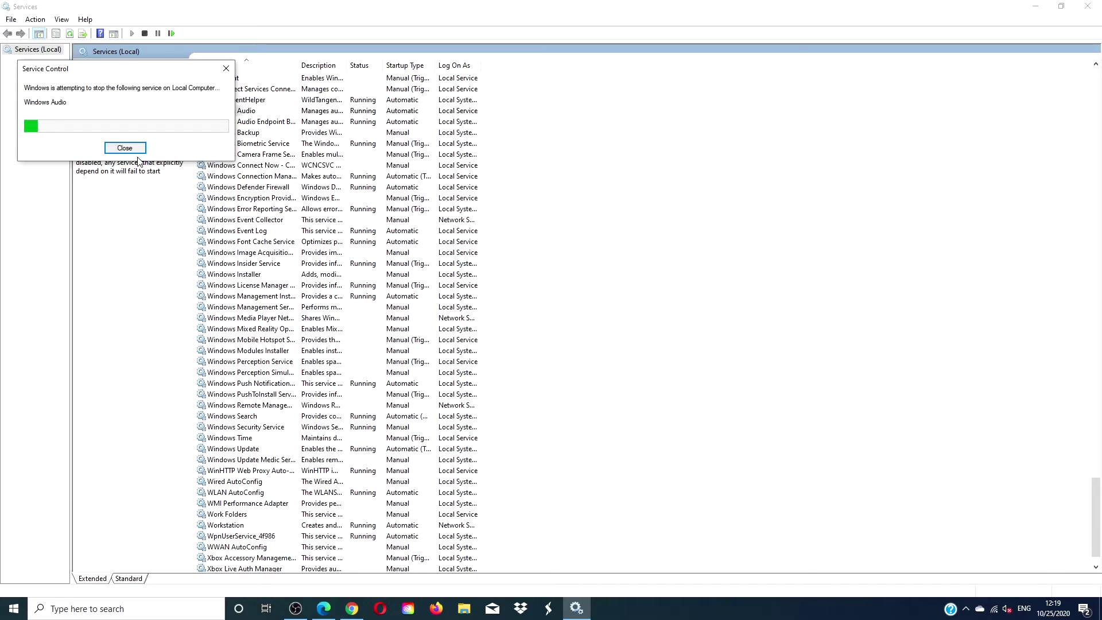
# Start the Windows Audio service again so it shows Running.
pyautogui.rightClick(313, 114)
pyautogui.click(317, 116)
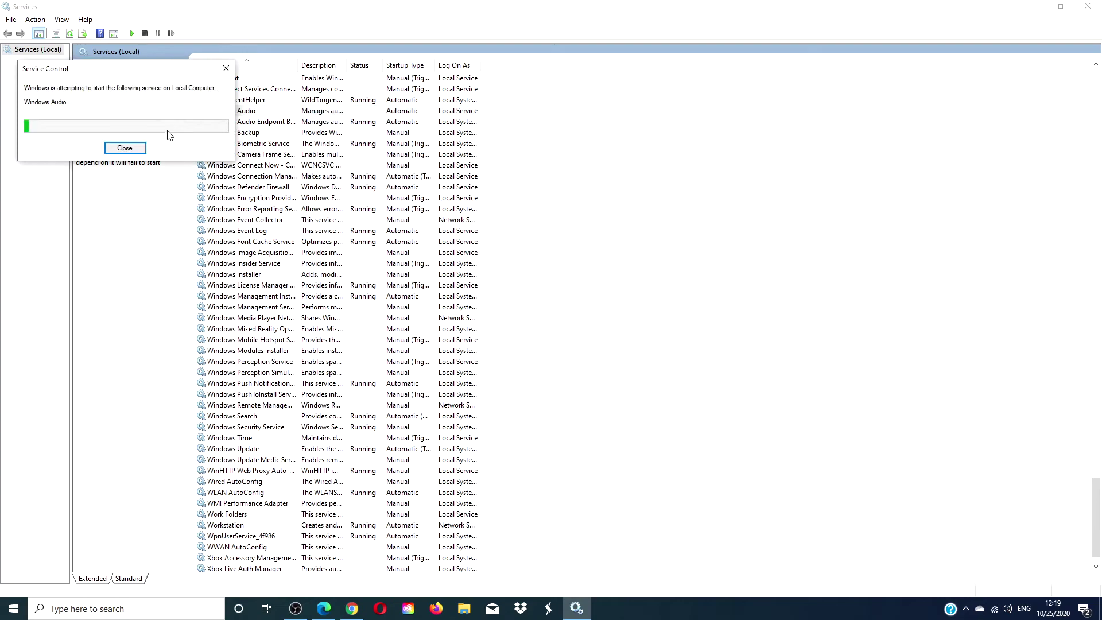
pyautogui.click(131, 148)
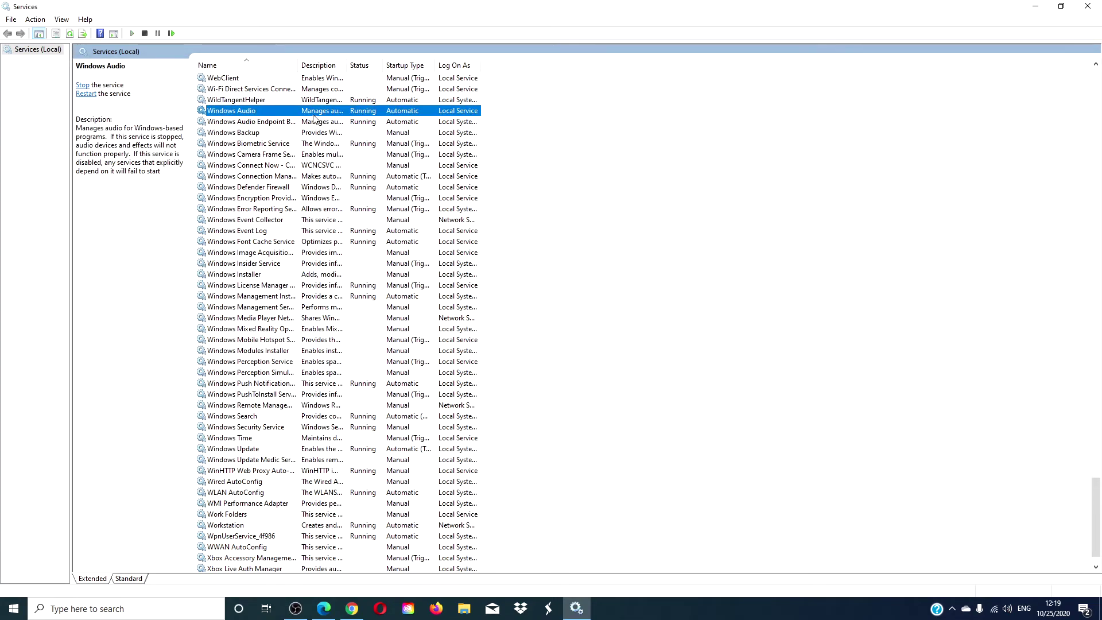
# Check that Windows Audio's properties show Automatic startup, then close the dialog and Services.
pyautogui.rightClick(284, 110)
pyautogui.click(313, 221)
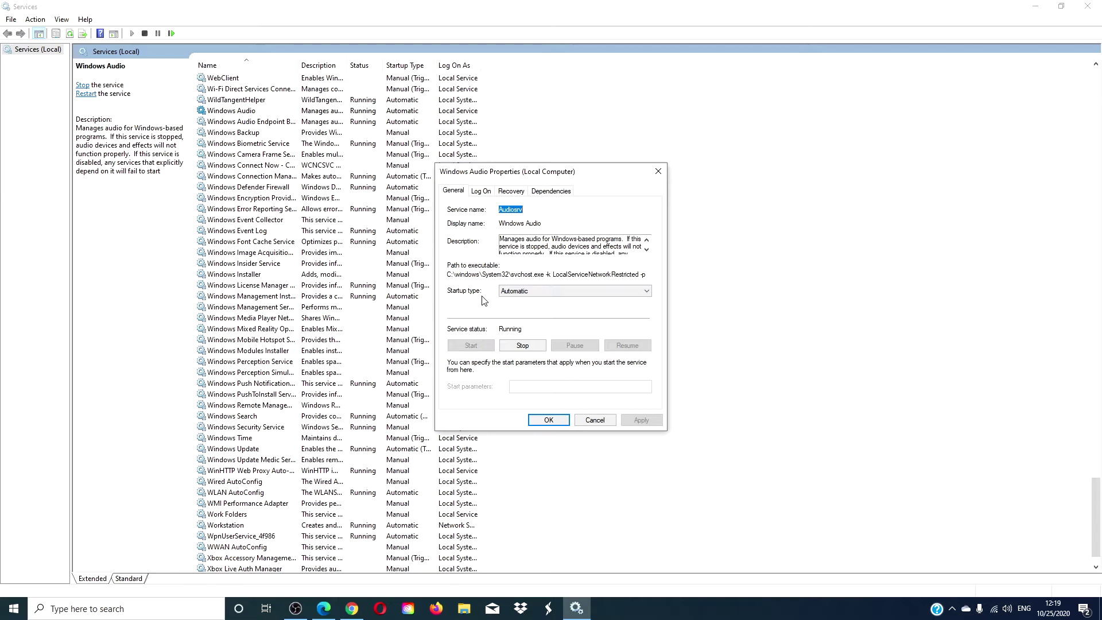
pyautogui.click(658, 172)
pyautogui.click(1086, 8)
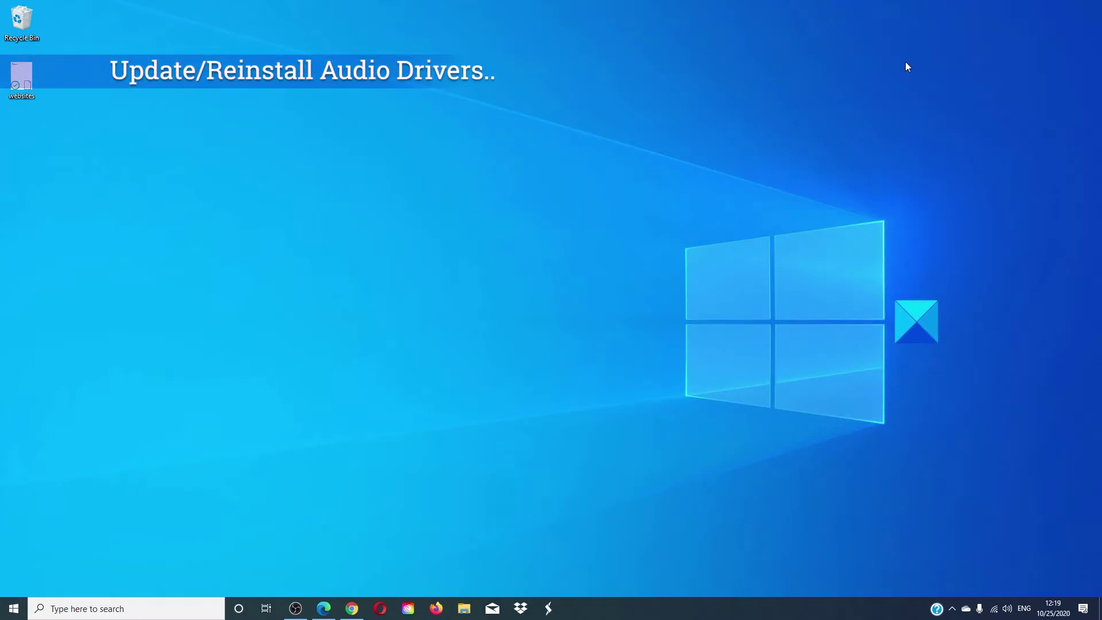
# Open Device Manager via a 'devi' search and expand Audio inputs and outputs.
pyautogui.click(134, 608)
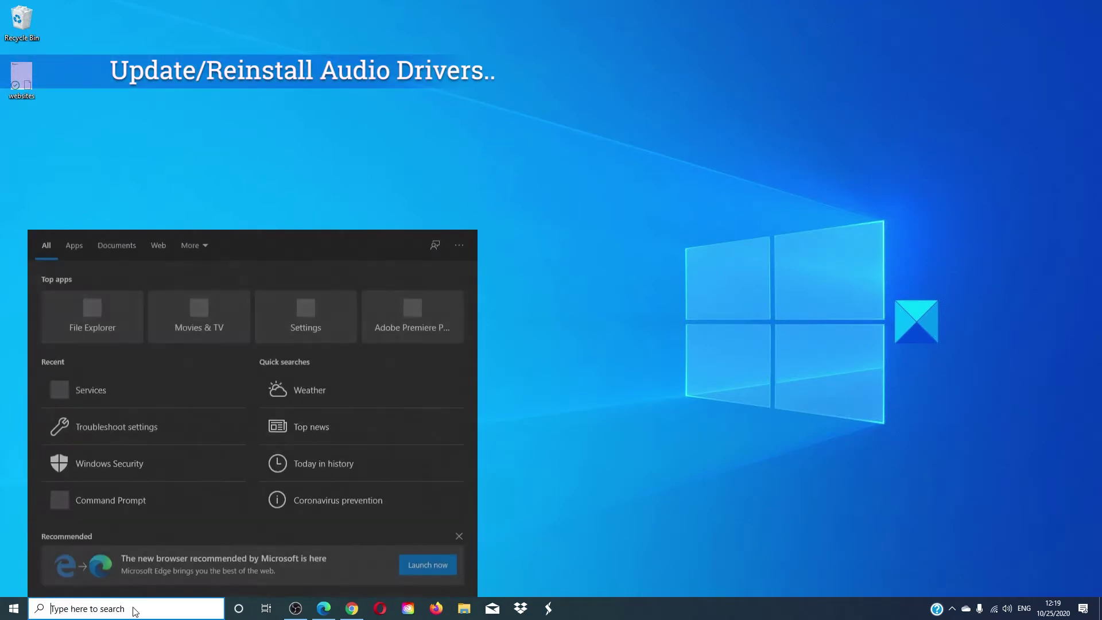
pyautogui.write('devi')
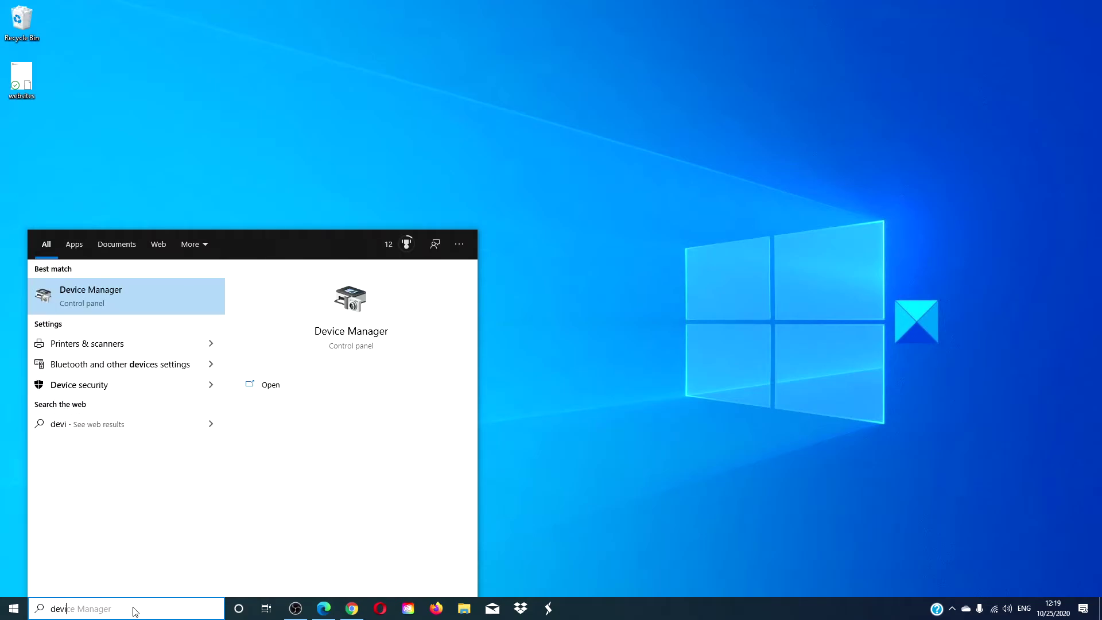
pyautogui.press('Return')
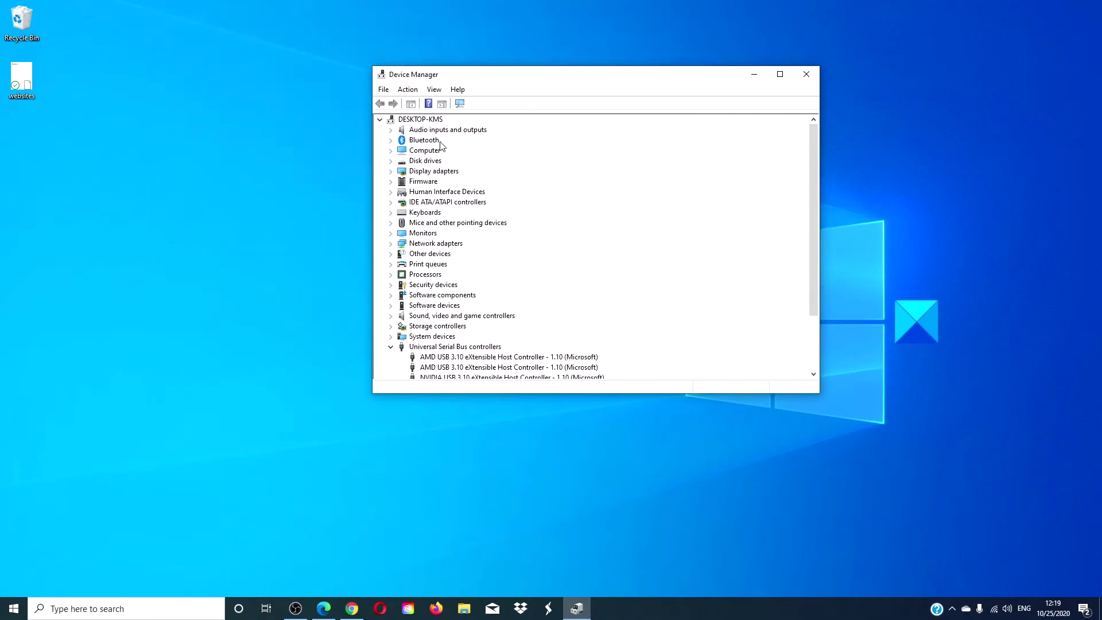
pyautogui.click(391, 131)
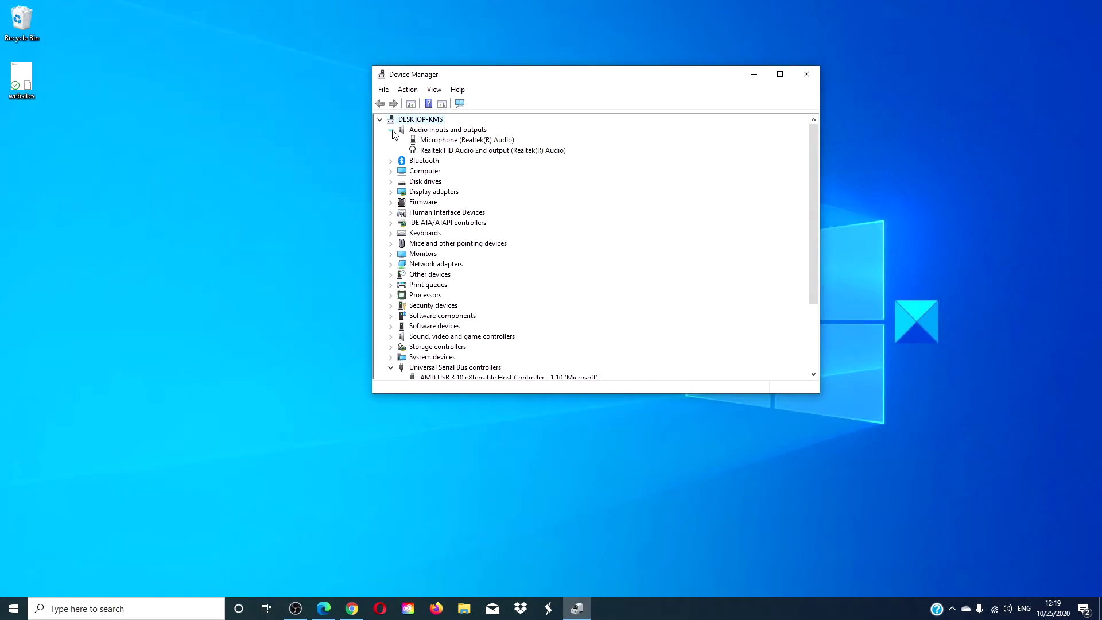
# Check the Realtek HD Audio 2nd output's driver options without changes, then close Device Manager.
pyautogui.rightClick(457, 152)
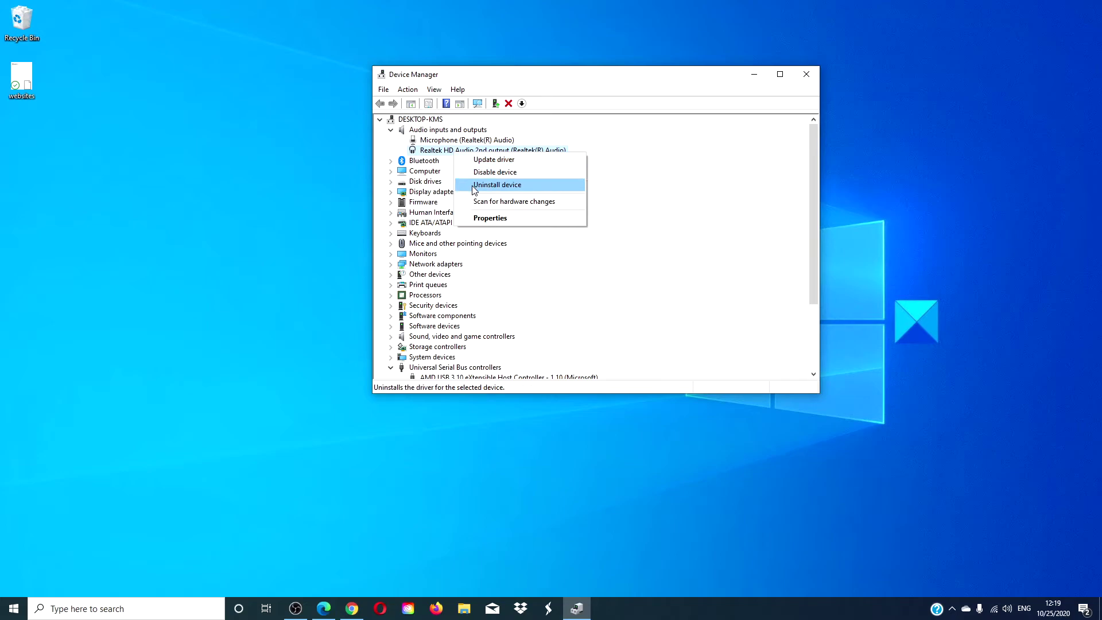
pyautogui.click(659, 181)
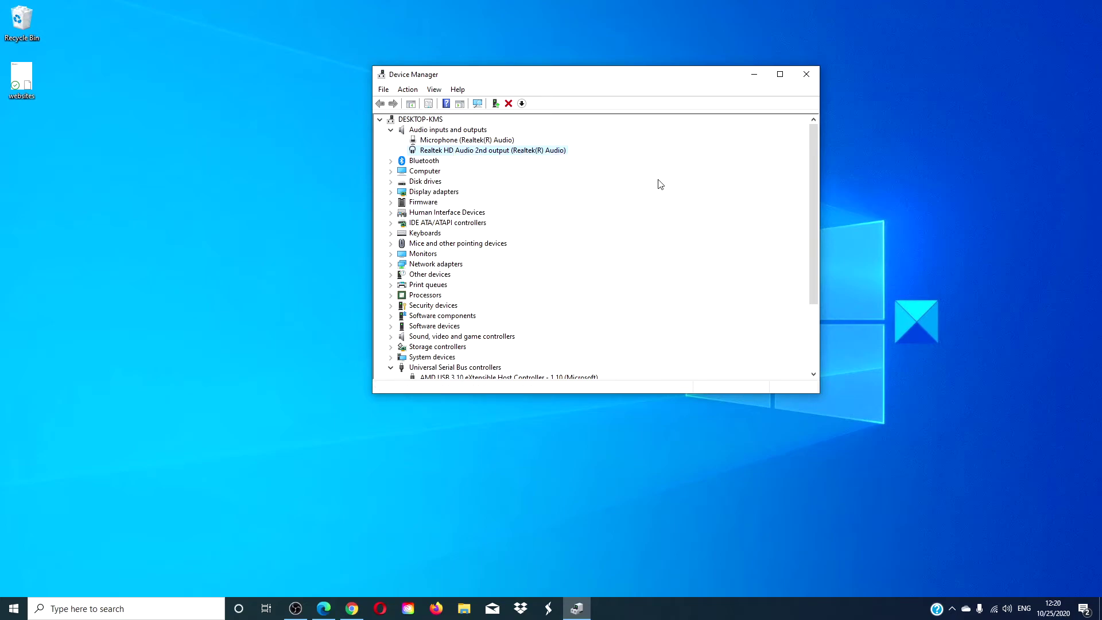
pyautogui.click(806, 74)
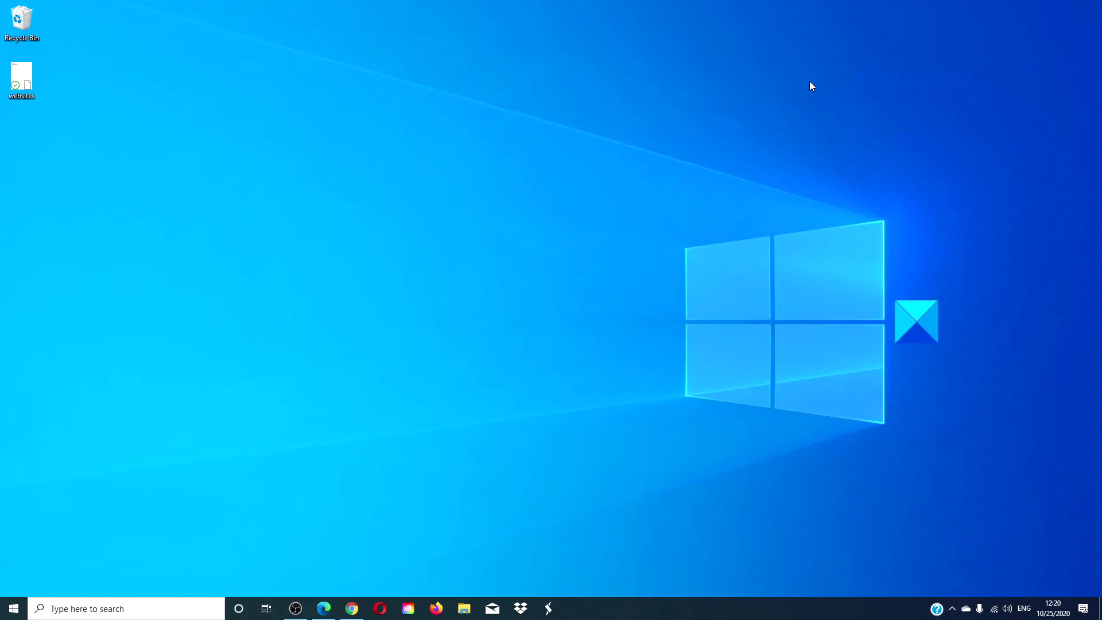